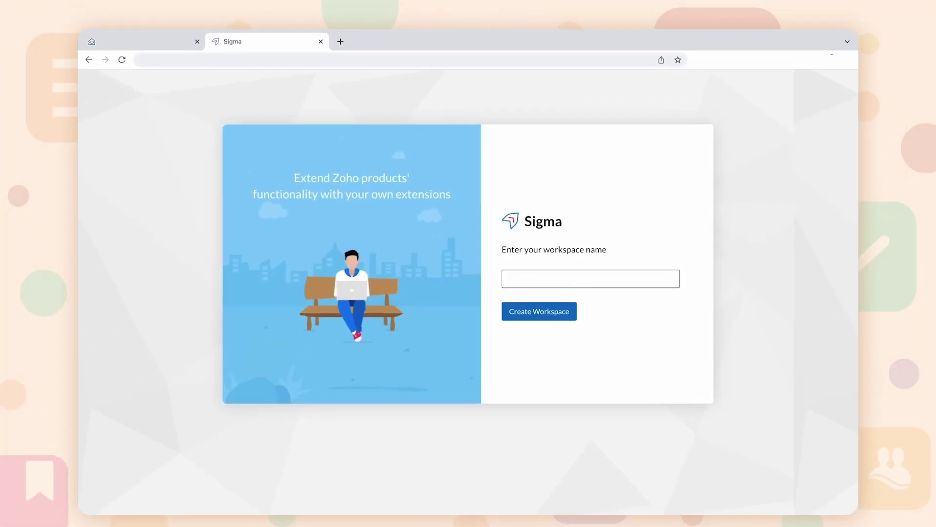
# Create the new Sigma workspace and accept ZET's consent to access the Zoho account.
pyautogui.click(547, 311)
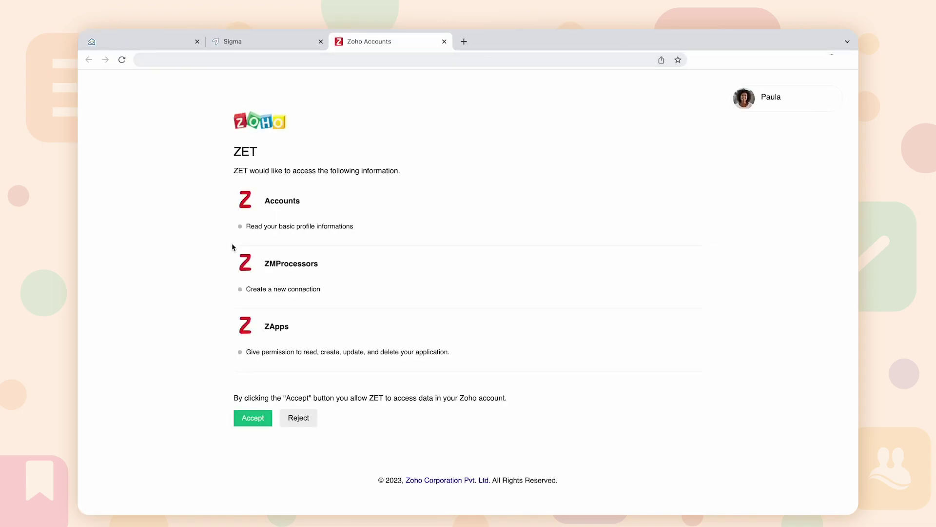
pyautogui.click(265, 419)
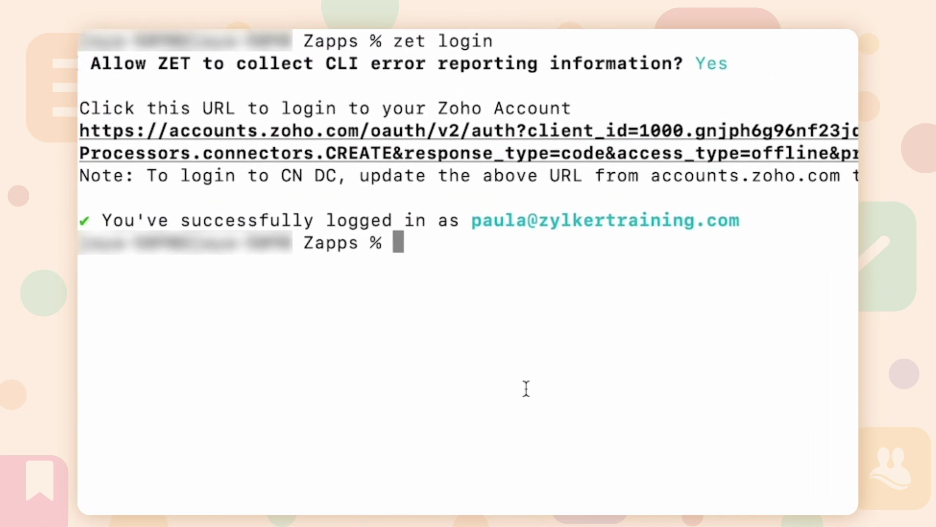
# Run zet init for a Zoho Mail project named Appname, described 'A short description about the app'.
pyautogui.write('zet init')
pyautogui.press('Return')
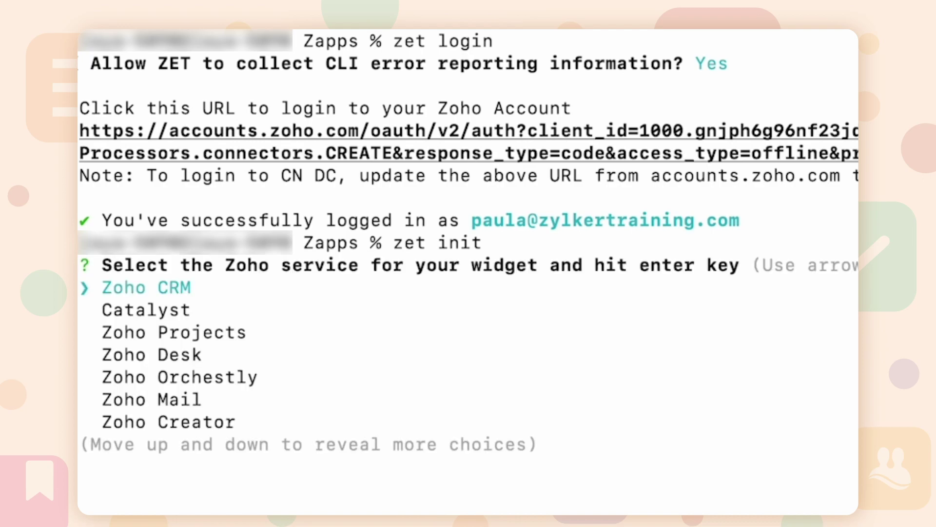
pyautogui.press('Down')
pyautogui.press('Down')
pyautogui.press('Down')
pyautogui.press('Down')
pyautogui.press('Down')
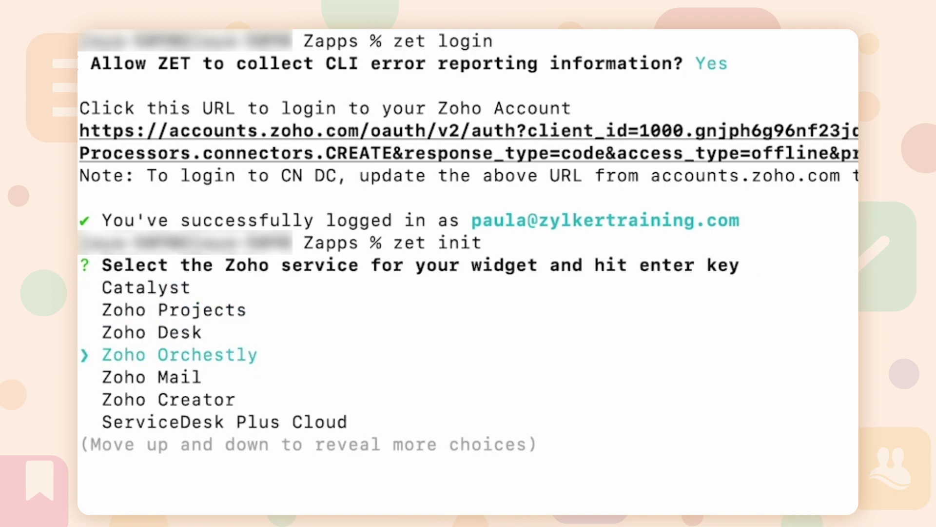
pyautogui.press('Return')
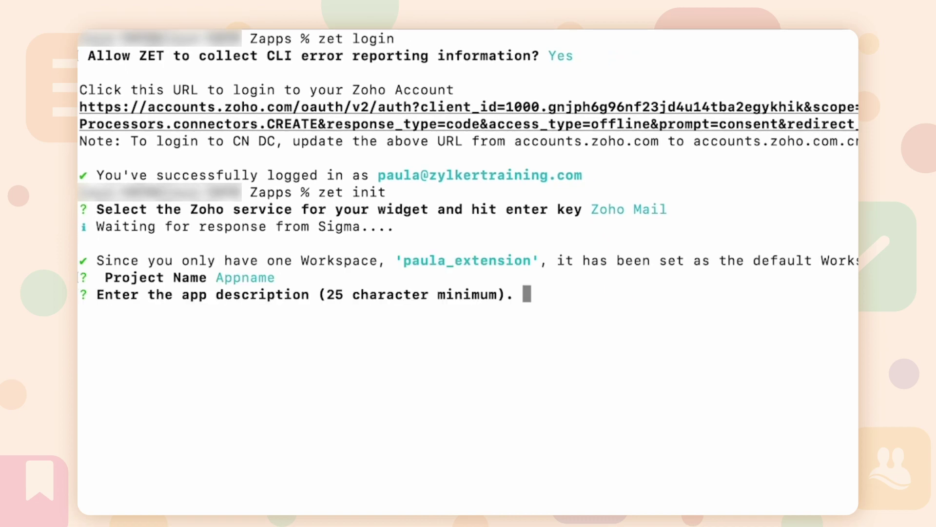
pyautogui.write('A short description about the app')
pyautogui.press('Return')
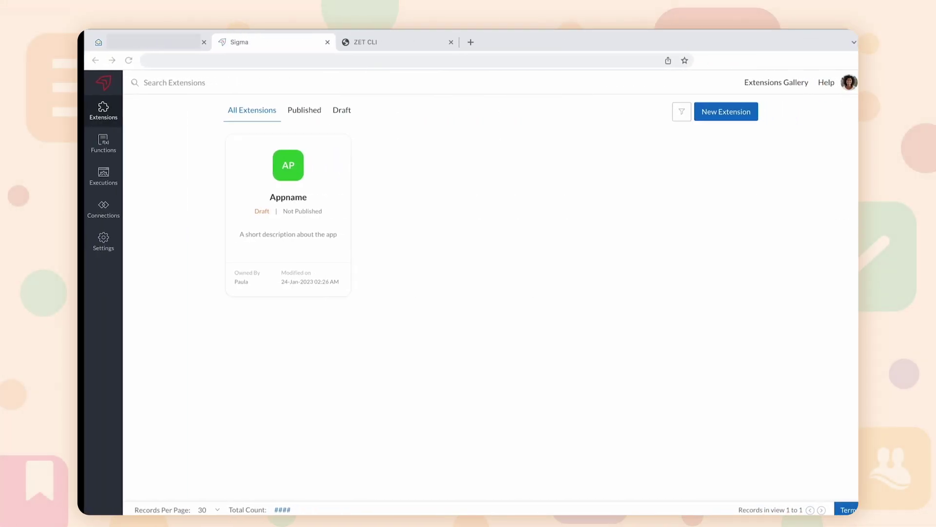
# Open the Appname card from Sigma's All Extensions list.
pyautogui.click(294, 261)
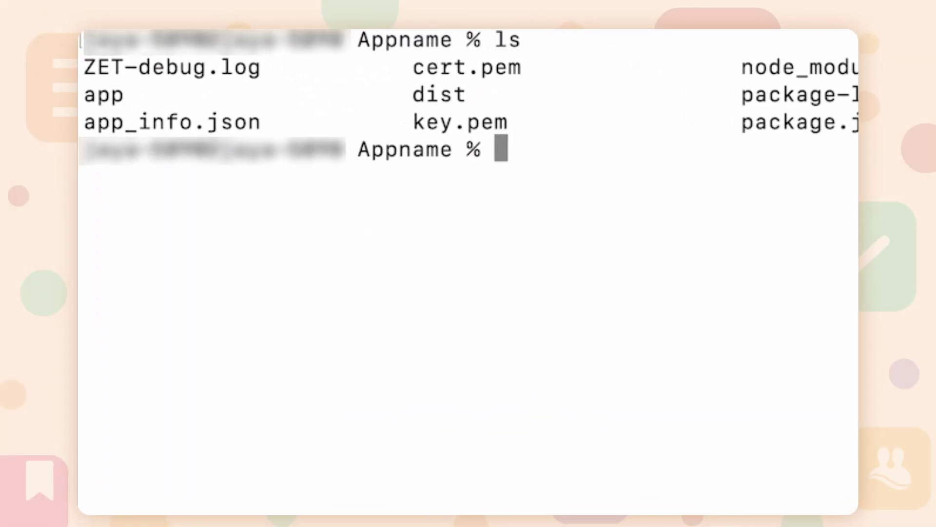
# In vi, append 'by' and the author's name to the widget.html heading and save.
pyautogui.write('cd app')
pyautogui.press('Return')
pyautogui.write('vi')
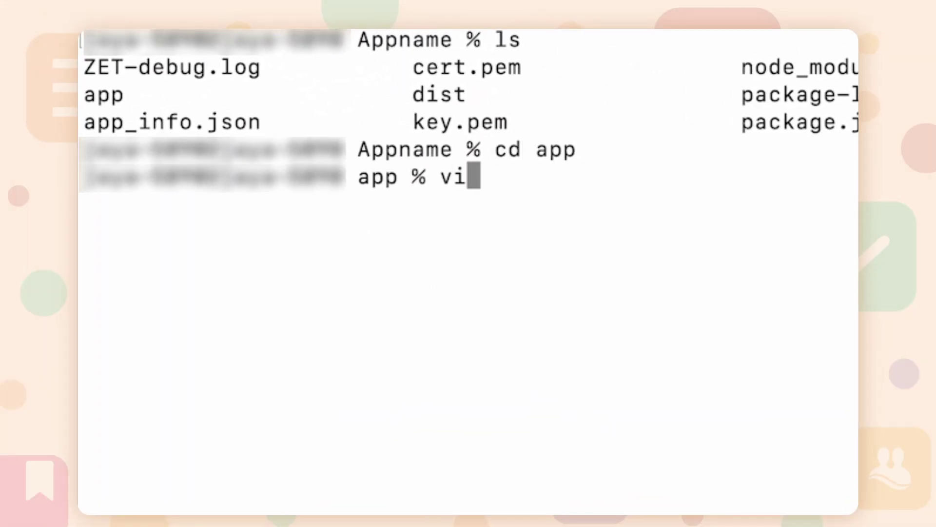
pyautogui.write(' wi')
pyautogui.press('Tab')
pyautogui.press('Return')
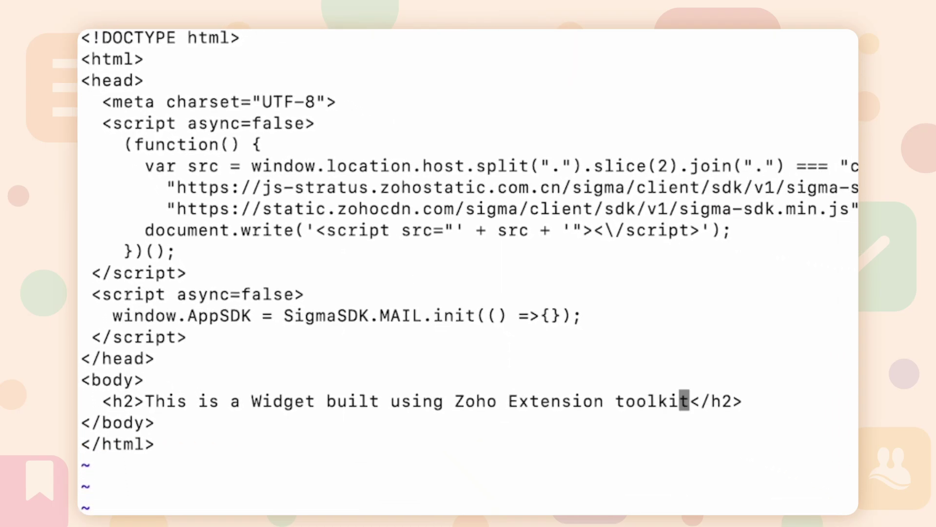
pyautogui.write('by ')
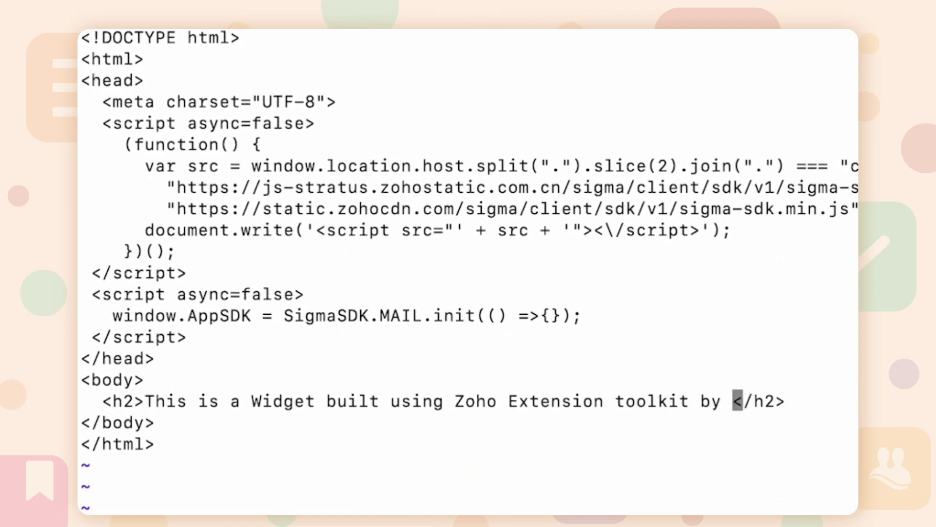
pyautogui.write('paula')
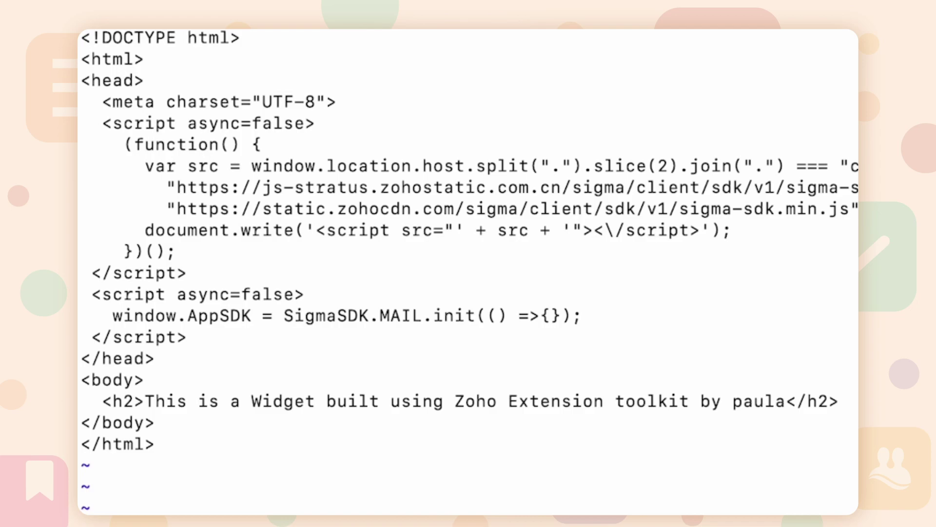
pyautogui.press('Escape')
pyautogui.write(':wq')
pyautogui.press('Return')
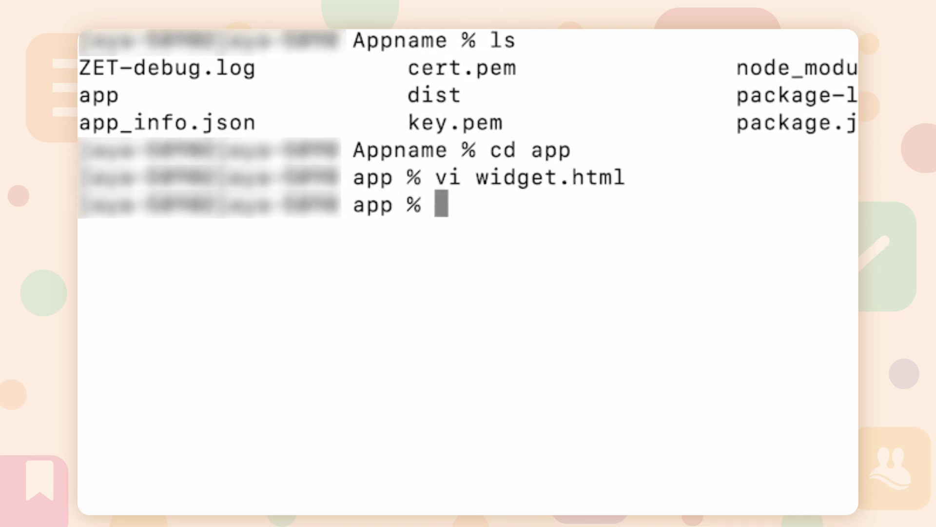
# From the Appname folder, run zet push, then zet cloud_run to get a test URL.
pyautogui.write('cd ..')
pyautogui.press('Return')
pyautogui.write('zet ')
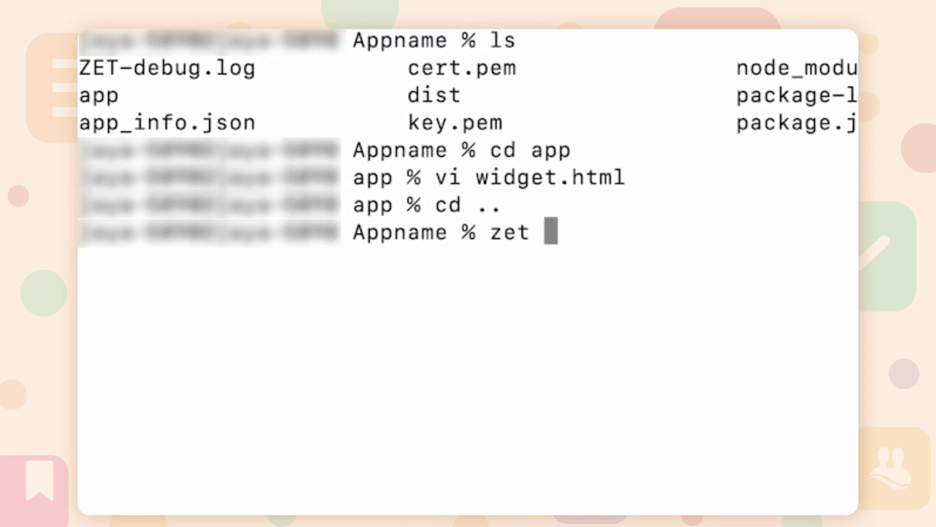
pyautogui.write('pu')
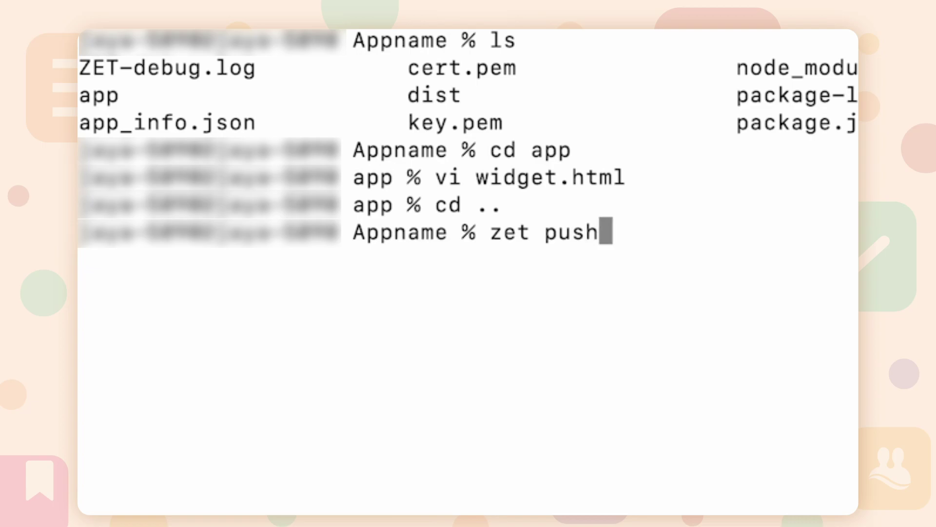
pyautogui.write('sh')
pyautogui.press('Return')
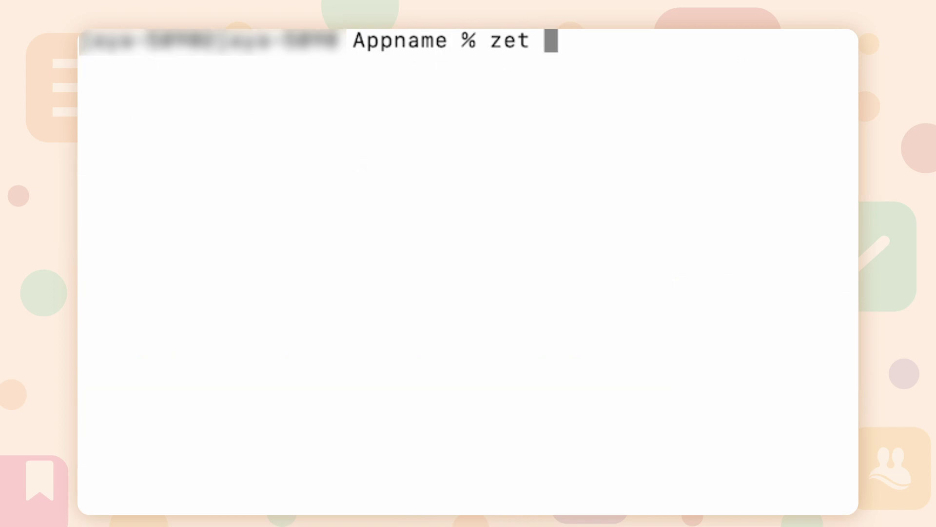
pyautogui.write('cloud')
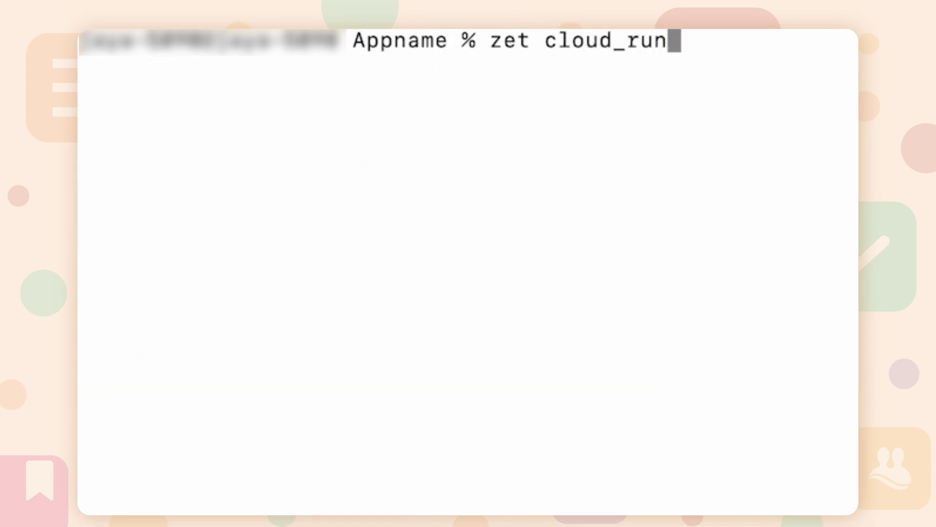
pyautogui.write('_run')
pyautogui.press('Return')
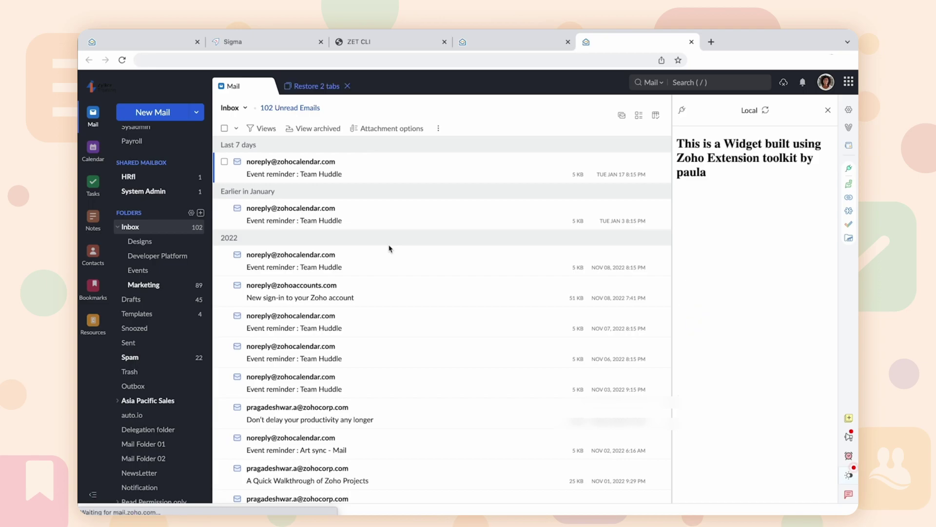
# Return to the Appname extension in Sigma and open it in the online code editor.
pyautogui.click(251, 43)
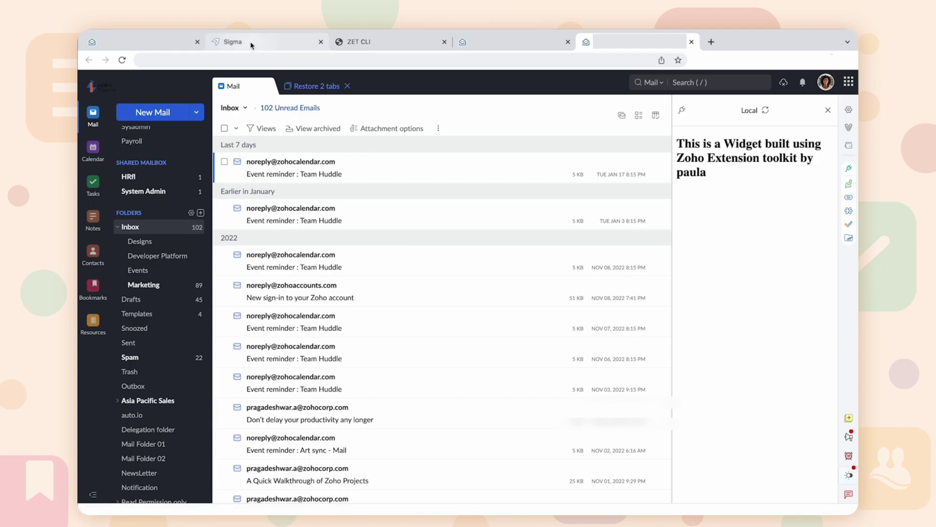
pyautogui.click(669, 147)
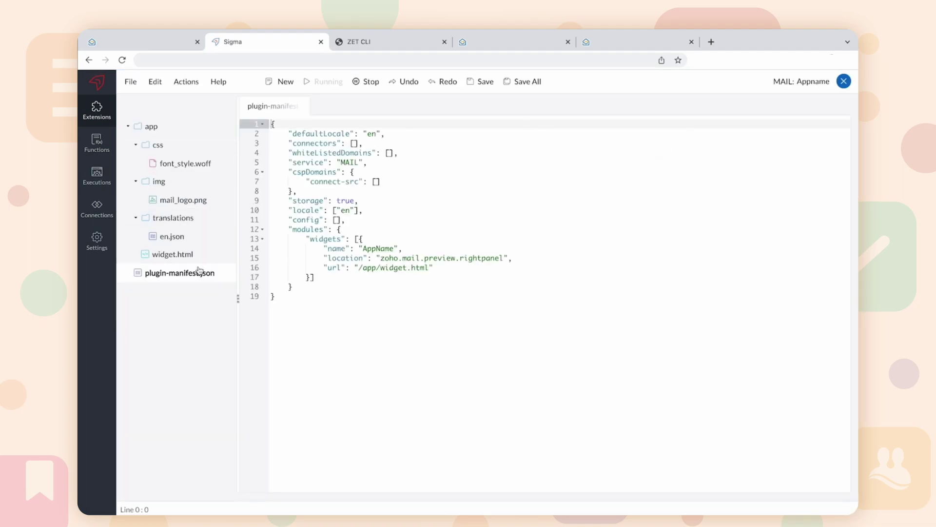
pyautogui.click(200, 255)
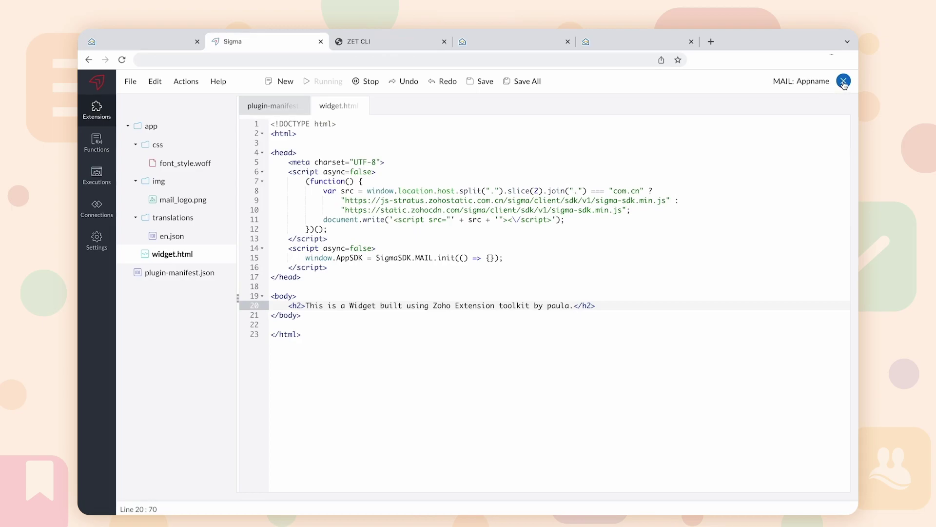
pyautogui.click(844, 82)
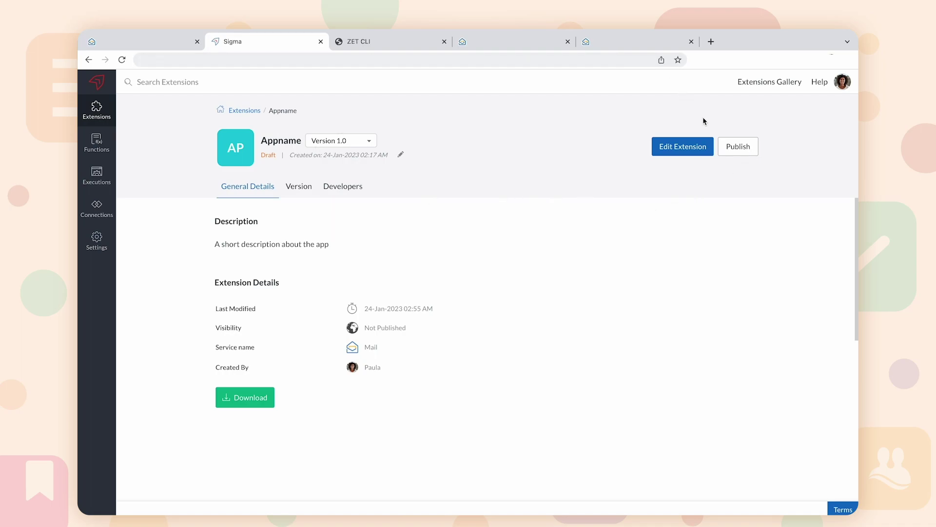
# Start publishing the Appname extension from its Sigma details page.
pyautogui.click(740, 150)
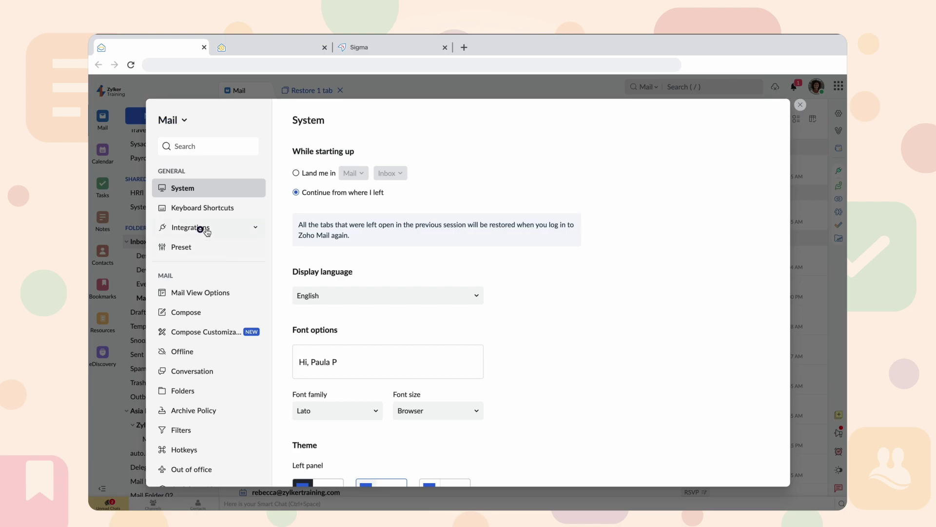
# Under Integrations > Extensions by me, share Appname to the org and submit it for review.
pyautogui.click(207, 233)
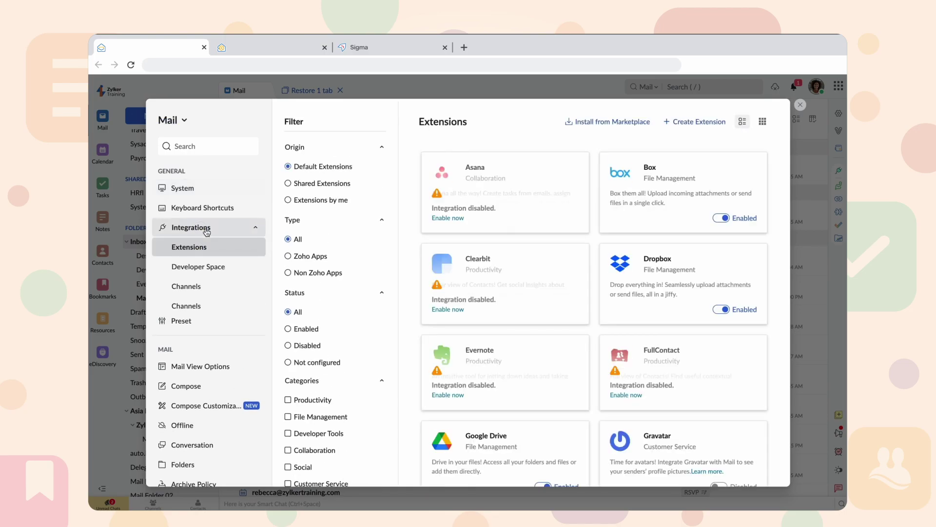
pyautogui.click(331, 204)
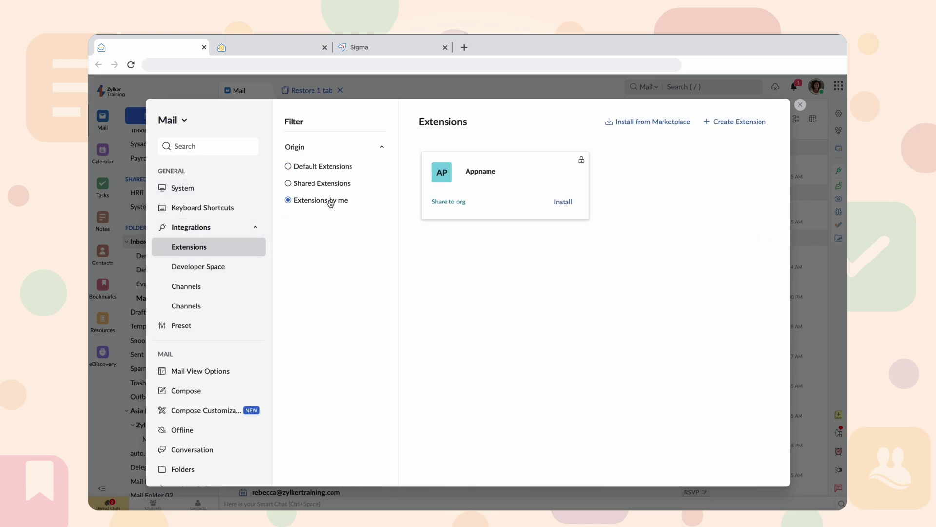
pyautogui.click(445, 202)
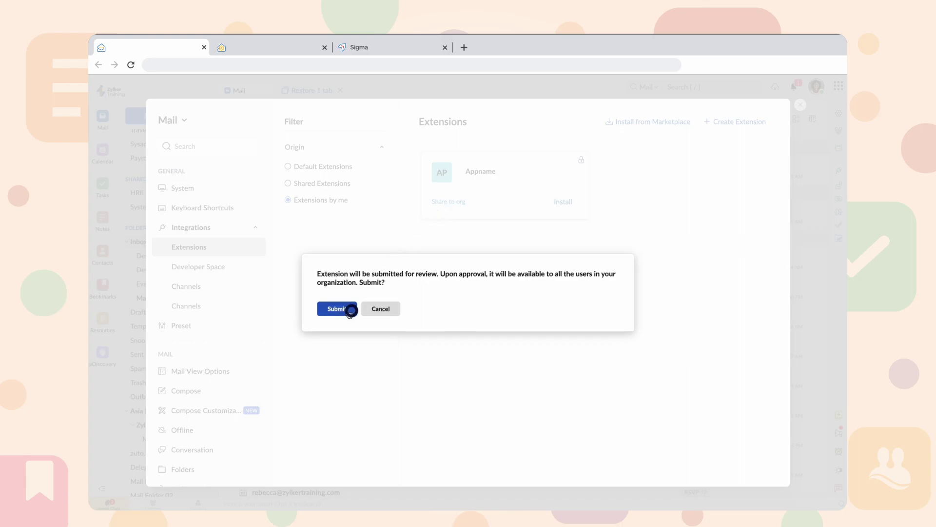
pyautogui.click(348, 309)
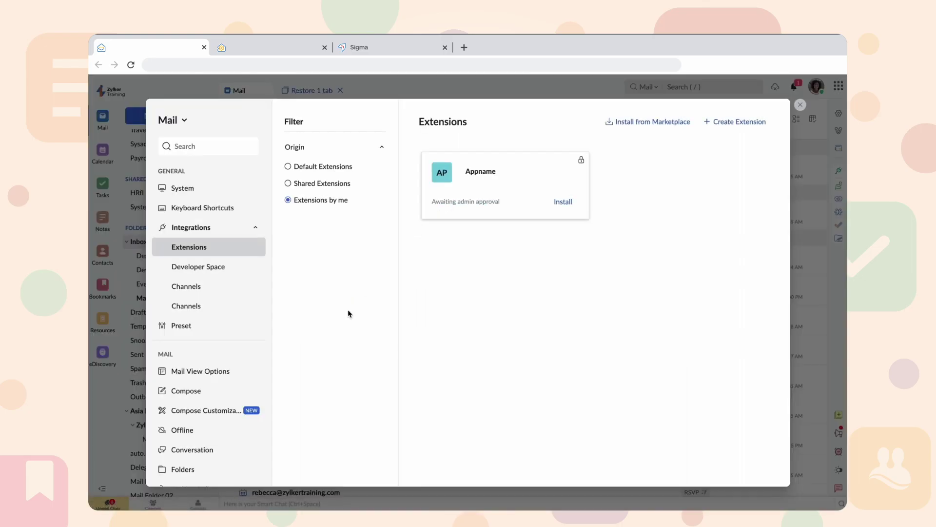
# Approve Appname version 1.0 in the Admin Console's Org Extensions.
pyautogui.hotkey('ctrl', 'Tab')
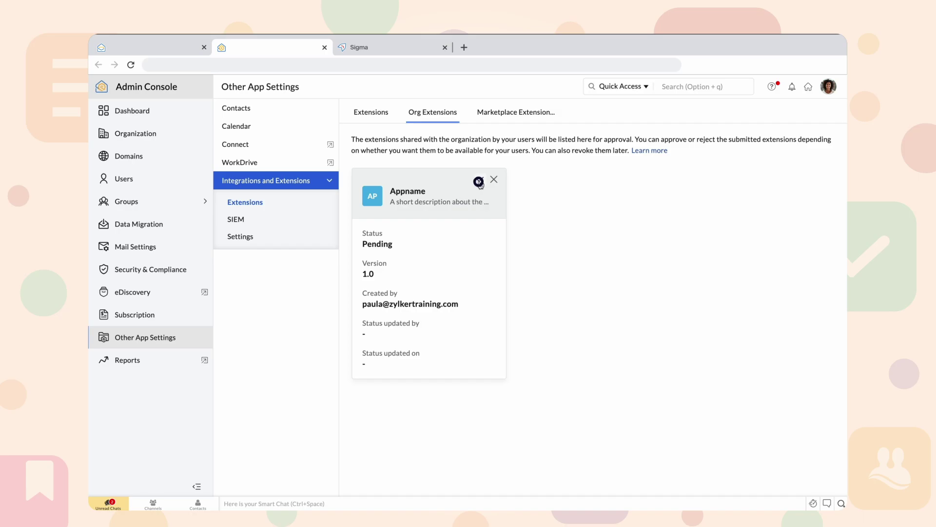
pyautogui.click(479, 182)
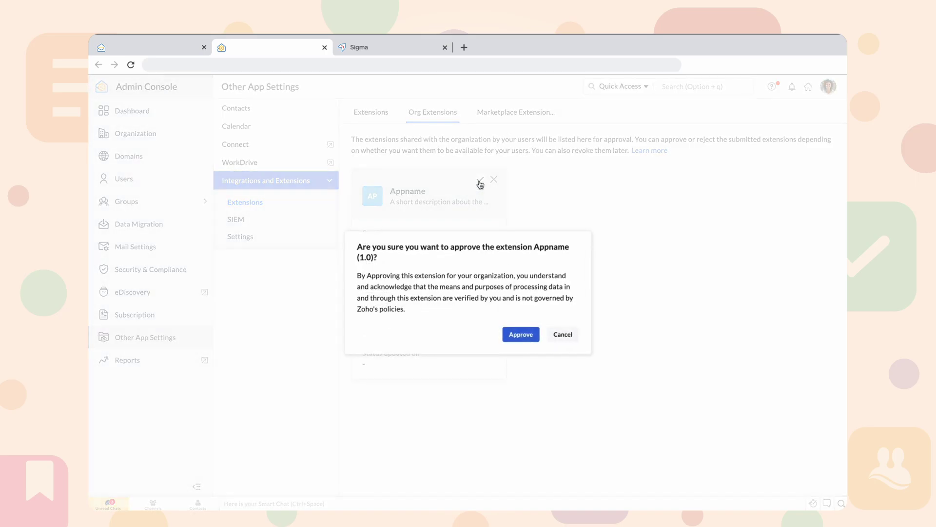
pyautogui.click(517, 336)
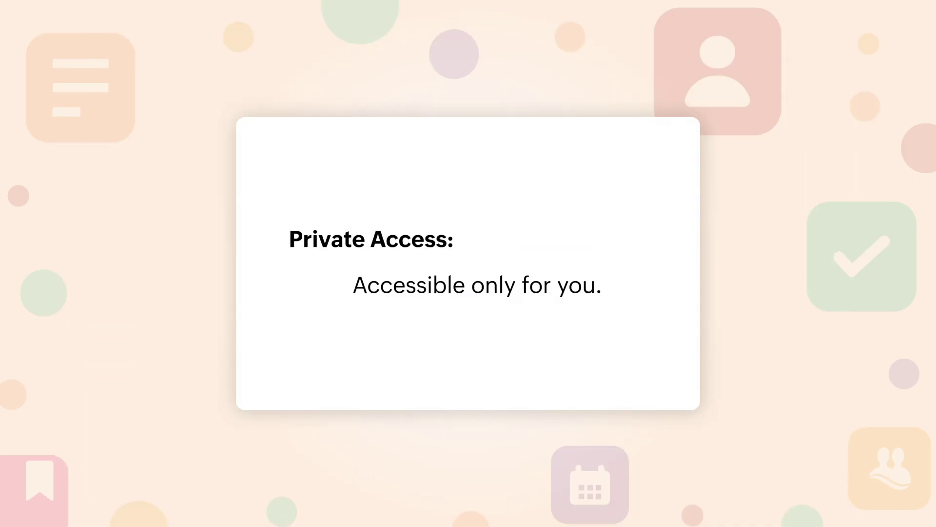